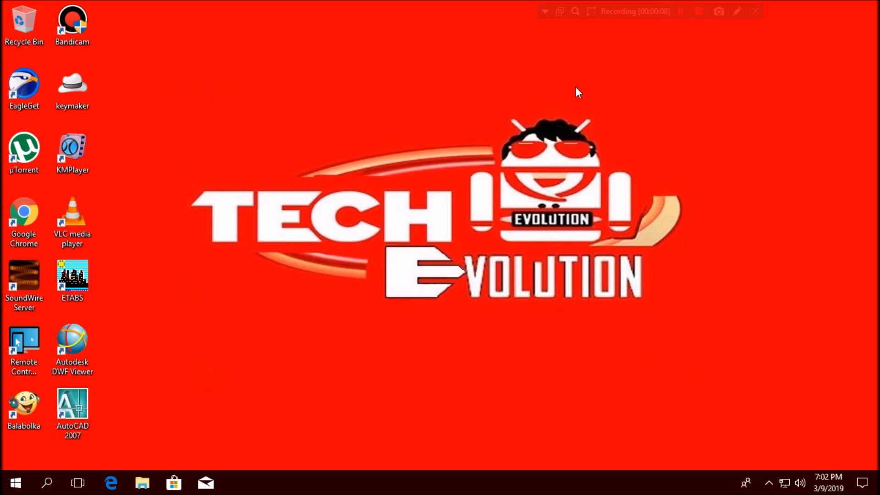
# Open Windows Update in Settings and review the advanced options with updates paused until 4/13/2019.
pyautogui.click(14, 482)
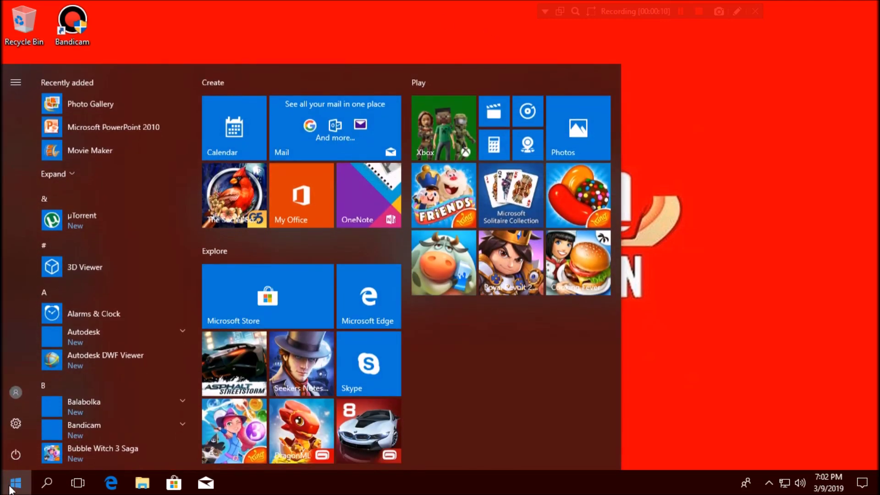
pyautogui.click(15, 423)
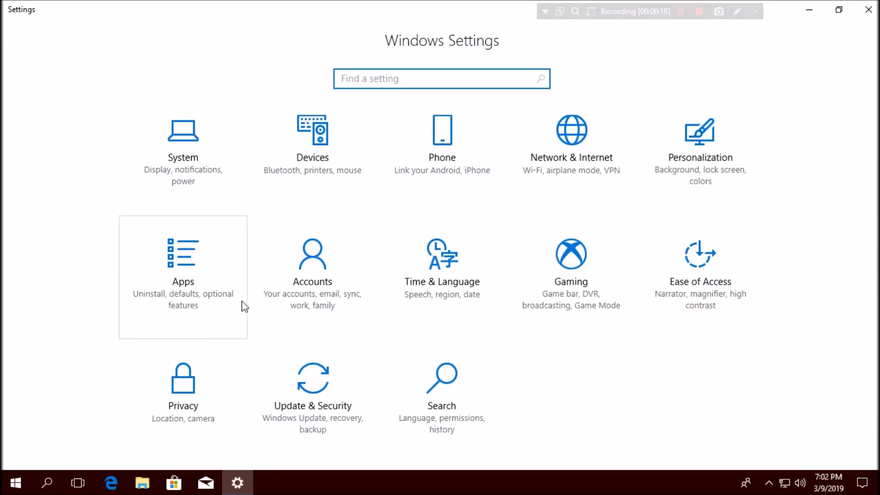
pyautogui.click(298, 385)
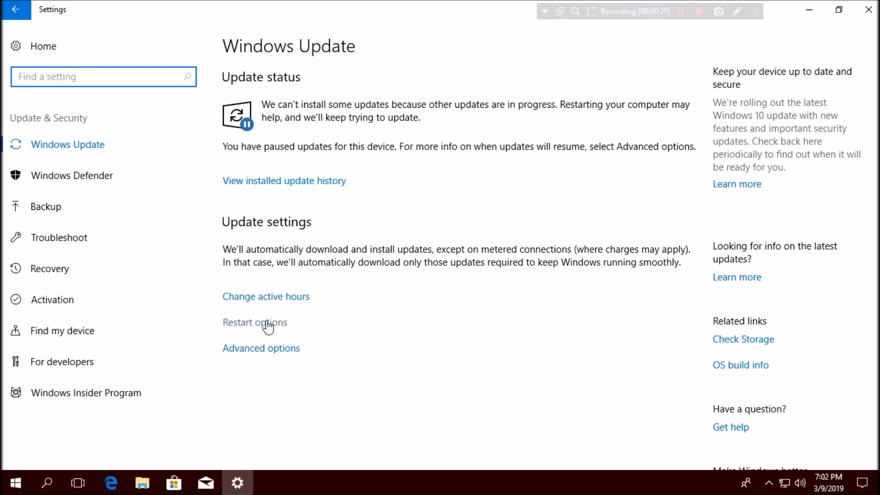
pyautogui.click(270, 349)
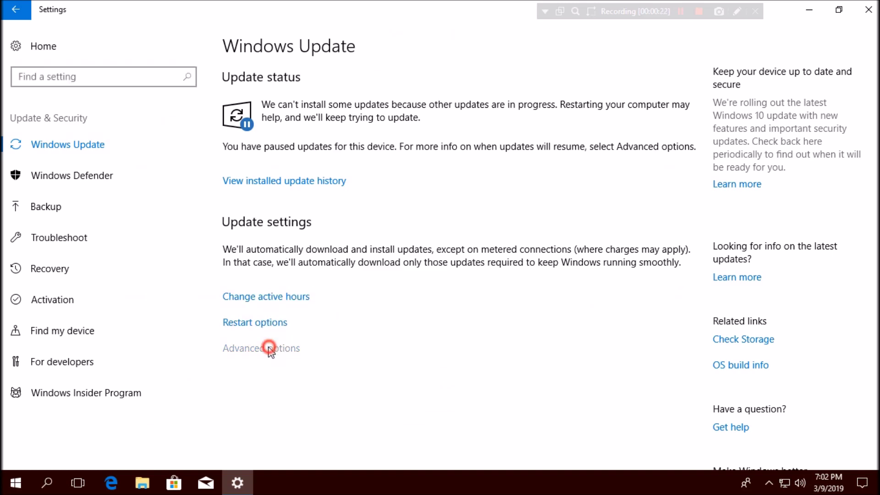
pyautogui.scroll(-4, 94, 323)
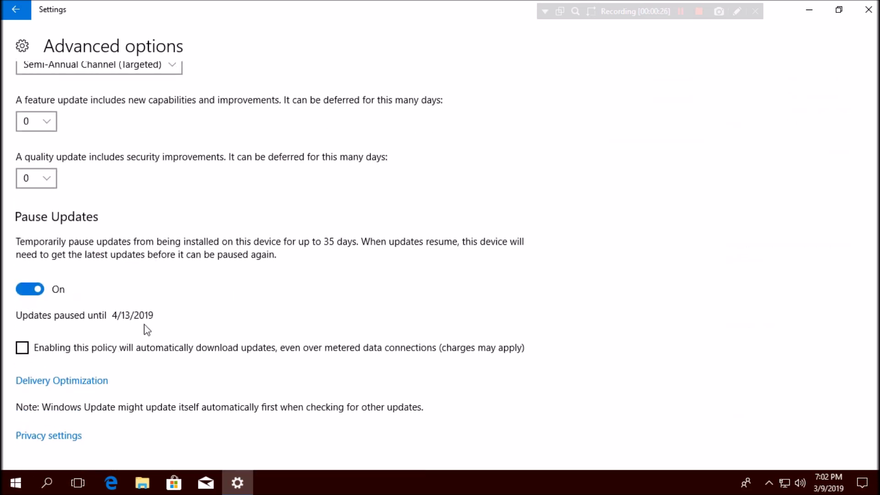
# Review the installed update history, then return to the Windows Update page.
pyautogui.click(17, 13)
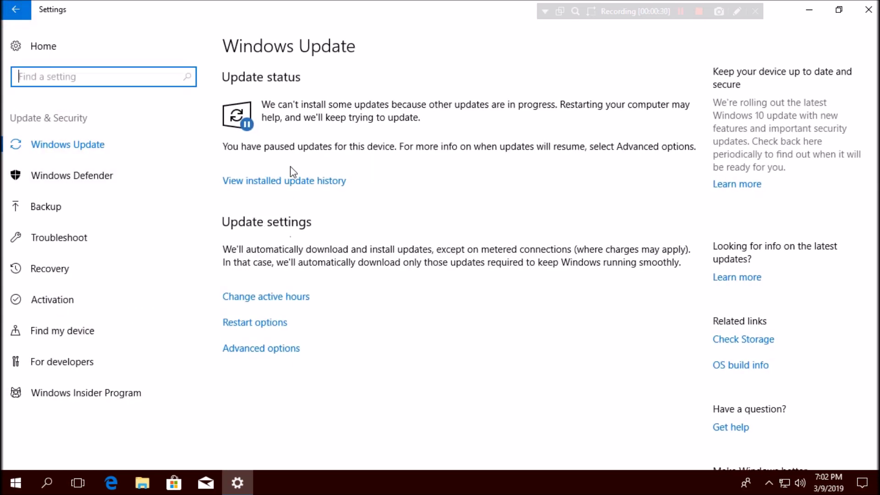
pyautogui.click(276, 182)
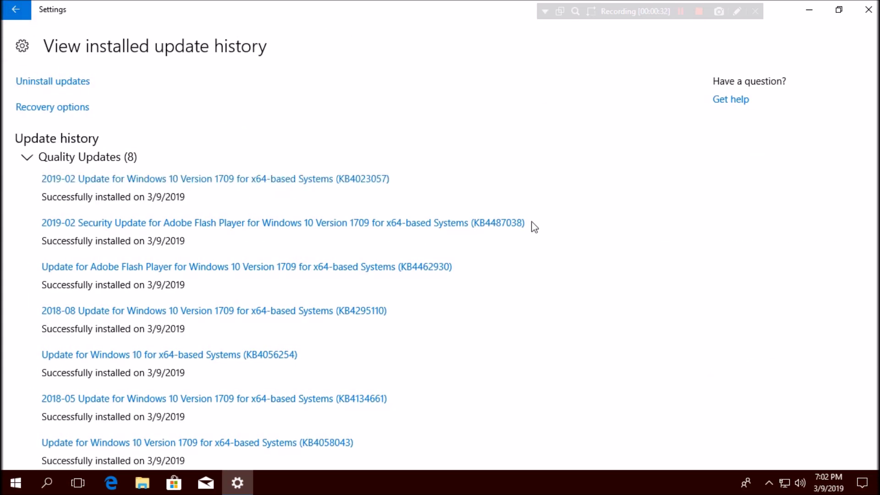
pyautogui.scroll(-2, 303, 321)
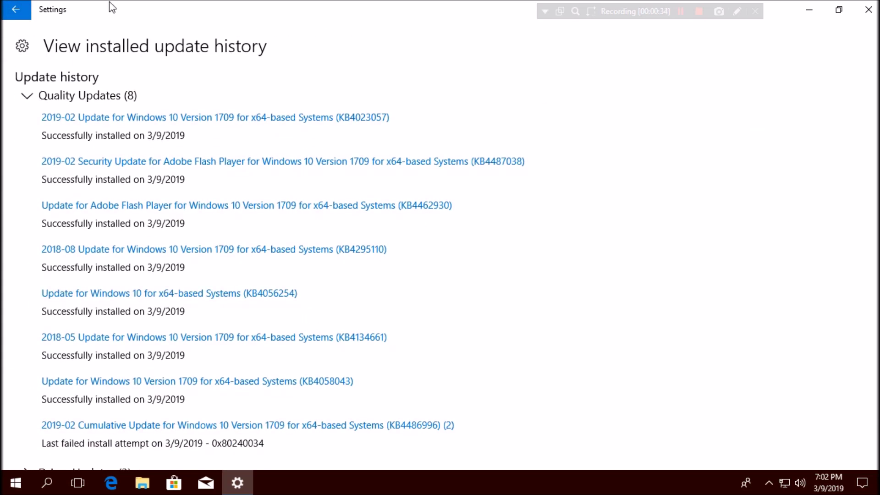
pyautogui.click(13, 5)
pyautogui.write('co')
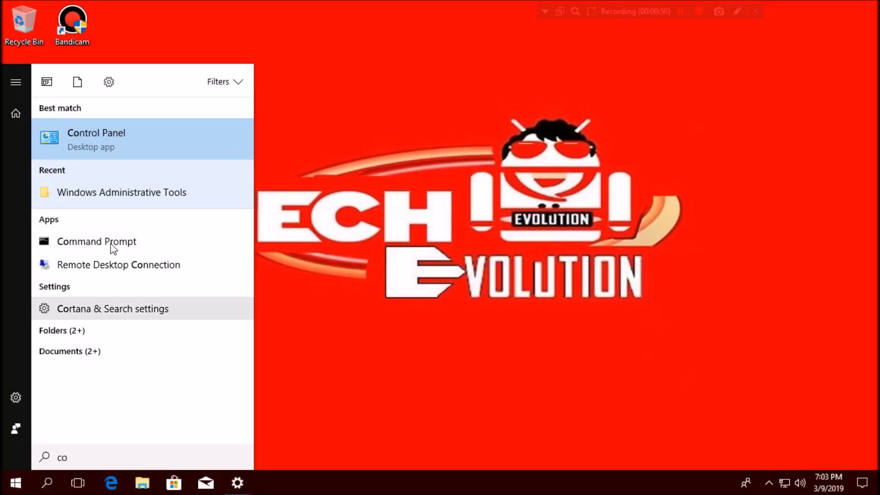
# Open Control Panel in Large icons view, enter Administrative Tools and select Services.
pyautogui.click(124, 133)
pyautogui.click(831, 58)
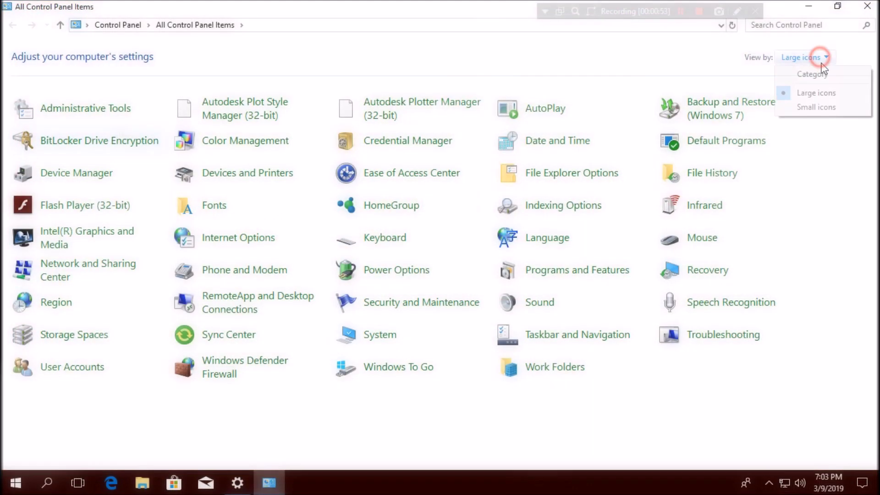
pyautogui.click(303, 73)
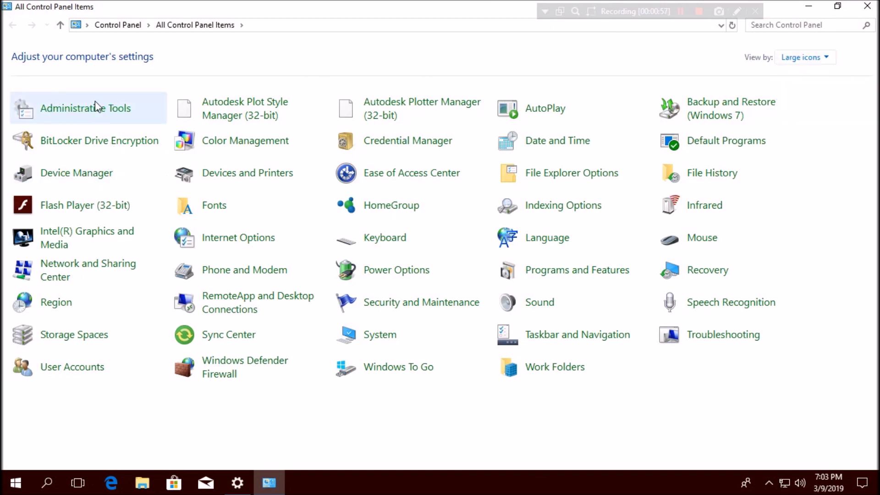
pyautogui.click(65, 110)
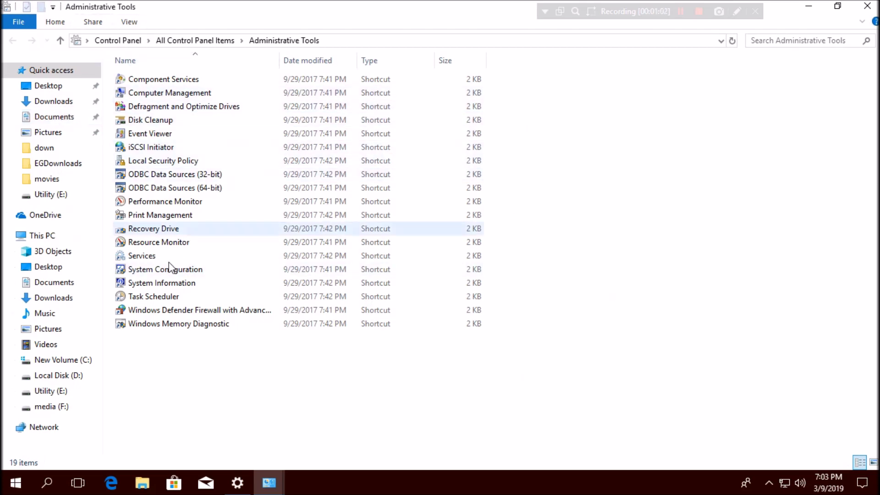
pyautogui.click(143, 257)
# Launch the Services console and open the Windows Update service's properties.
pyautogui.doubleClick(146, 258)
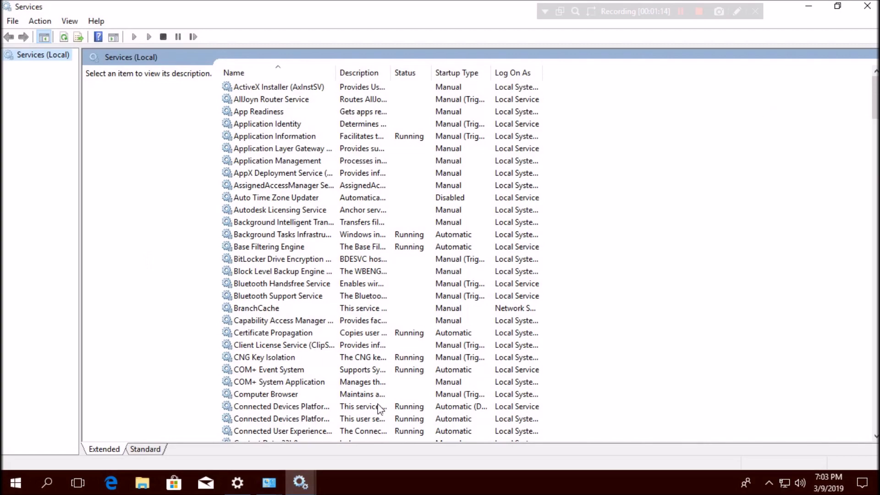
pyautogui.scroll(-2, 395, 262)
pyautogui.scroll(-4, 395, 262)
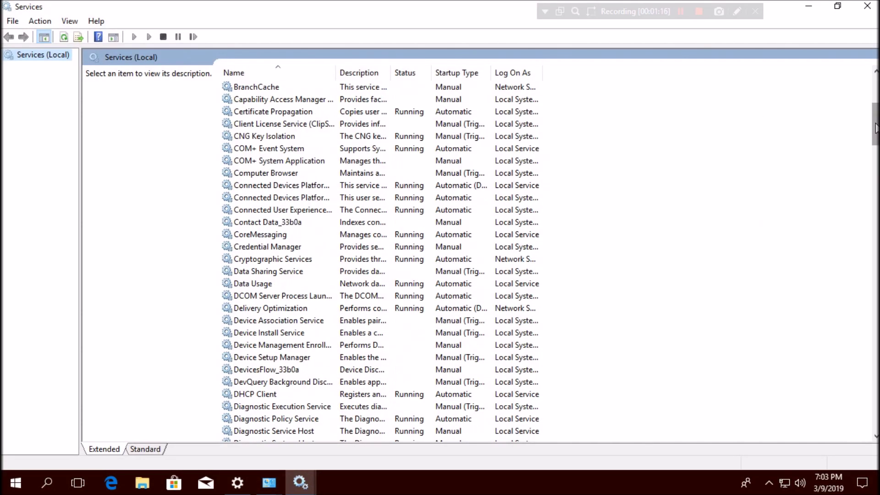
pyautogui.moveTo(875, 127); pyautogui.dragTo(798, 445)
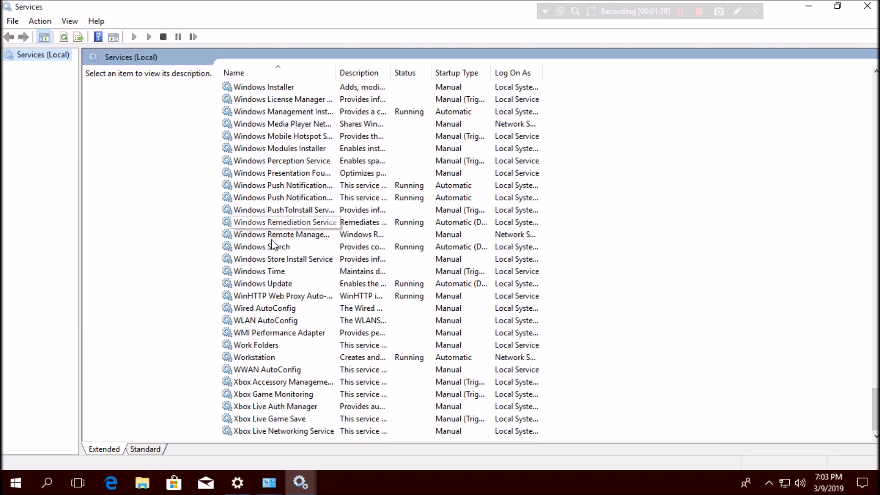
pyautogui.doubleClick(272, 284)
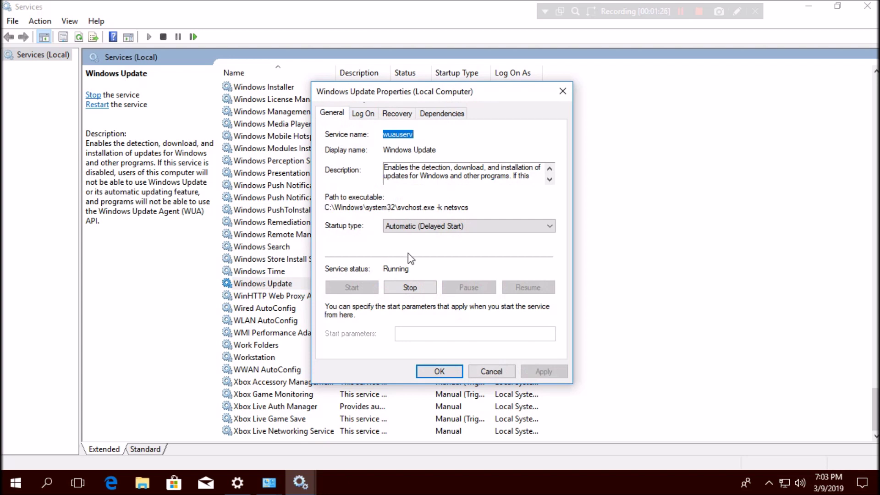
# Stop Windows Update, set its startup type to Disabled, and close Services.
pyautogui.click(400, 287)
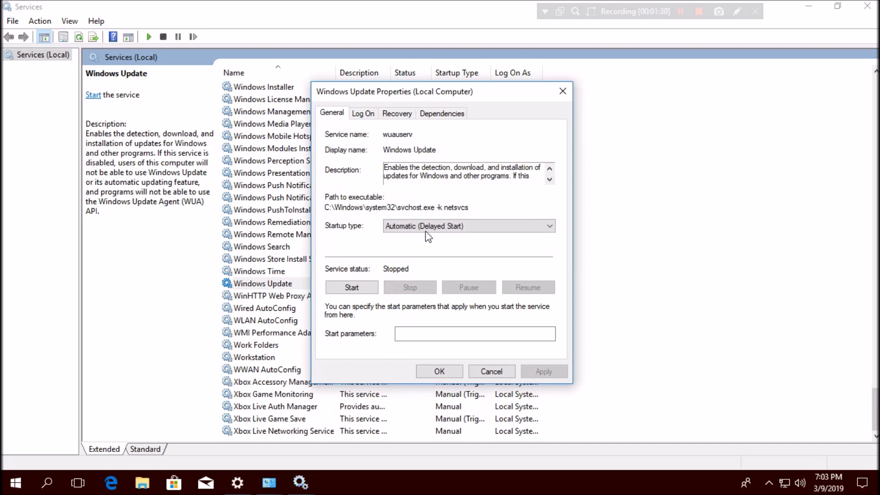
pyautogui.click(427, 226)
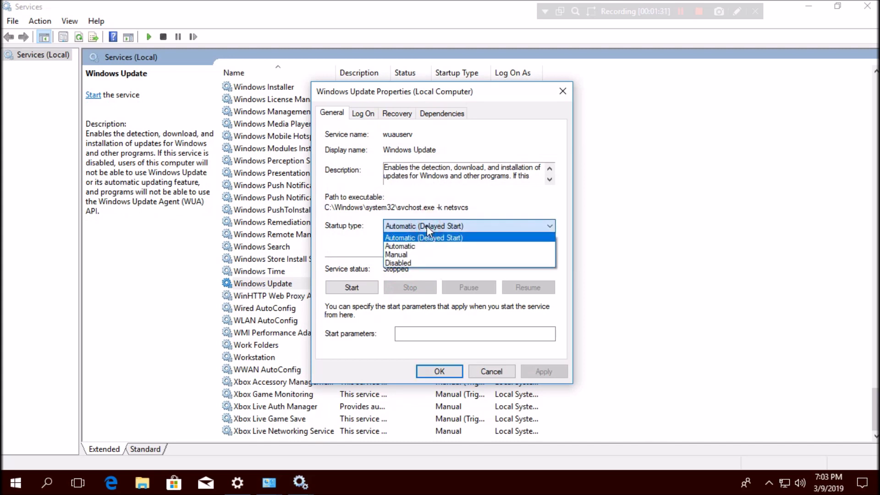
pyautogui.click(405, 263)
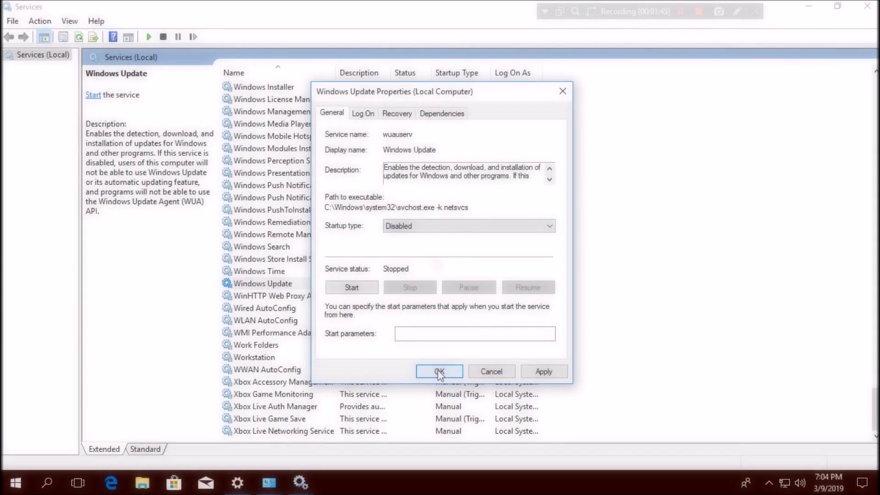
pyautogui.click(439, 372)
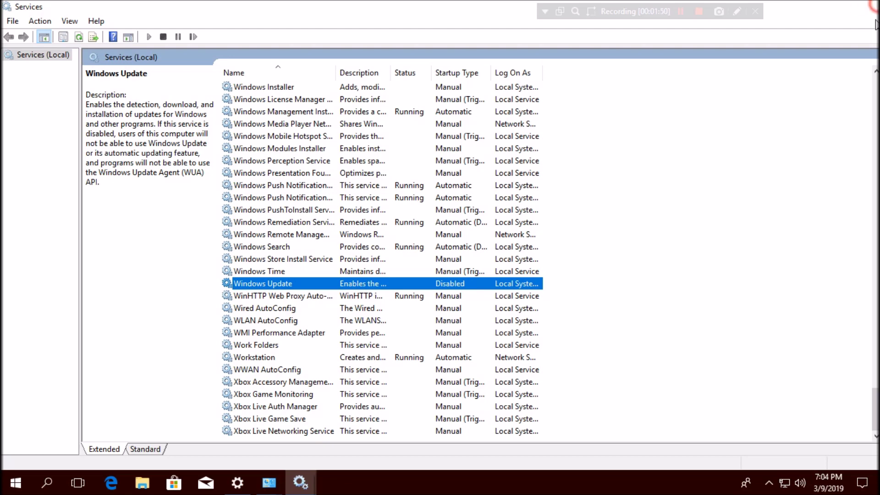
pyautogui.click(866, 6)
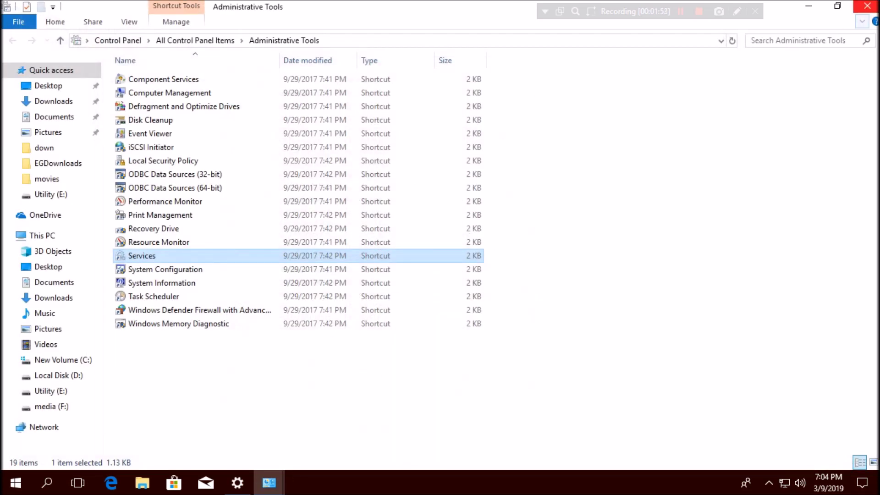
# Close the Control Panel windows and run mmc from the Run box.
pyautogui.click(867, 6)
pyautogui.click(867, 6)
pyautogui.press('super')
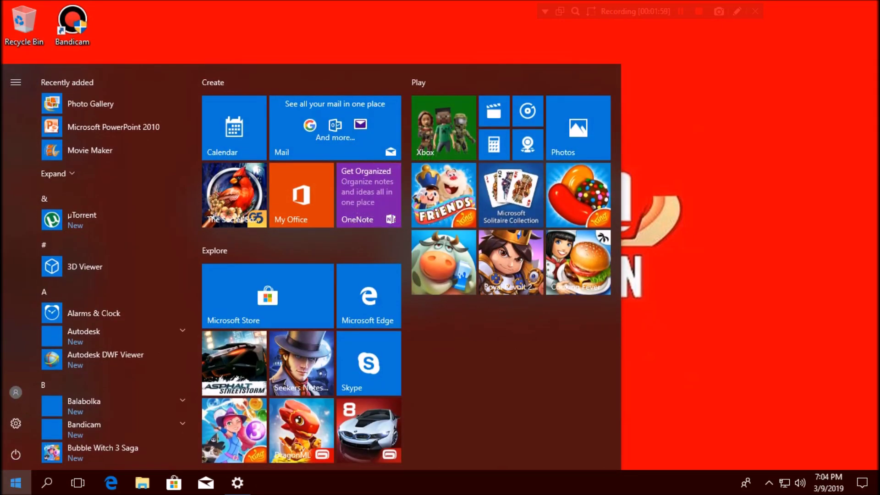
pyautogui.write('ru')
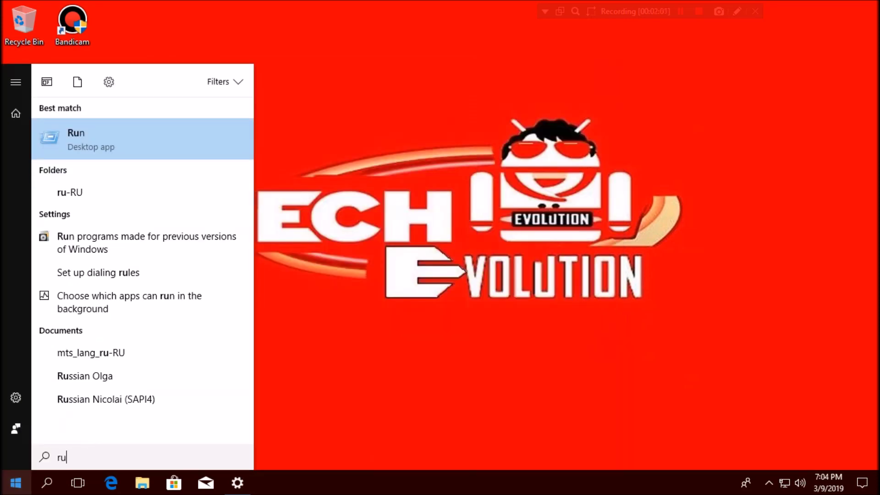
pyautogui.write('n')
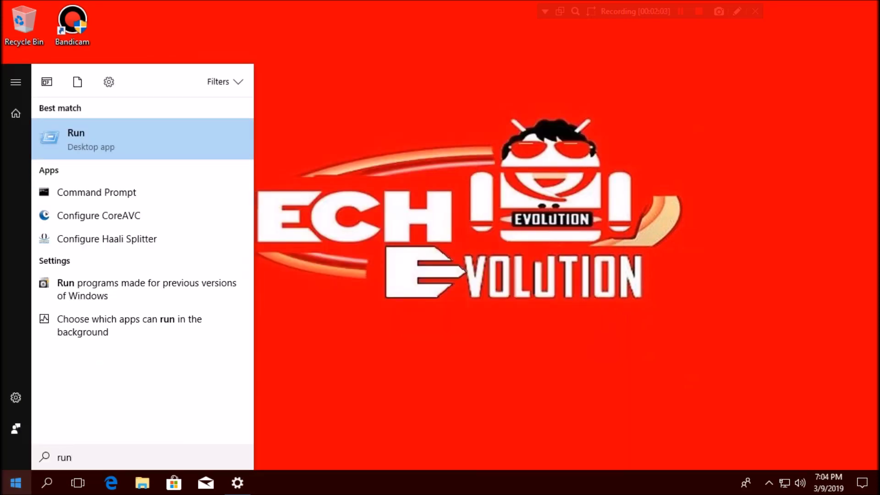
pyautogui.click(109, 154)
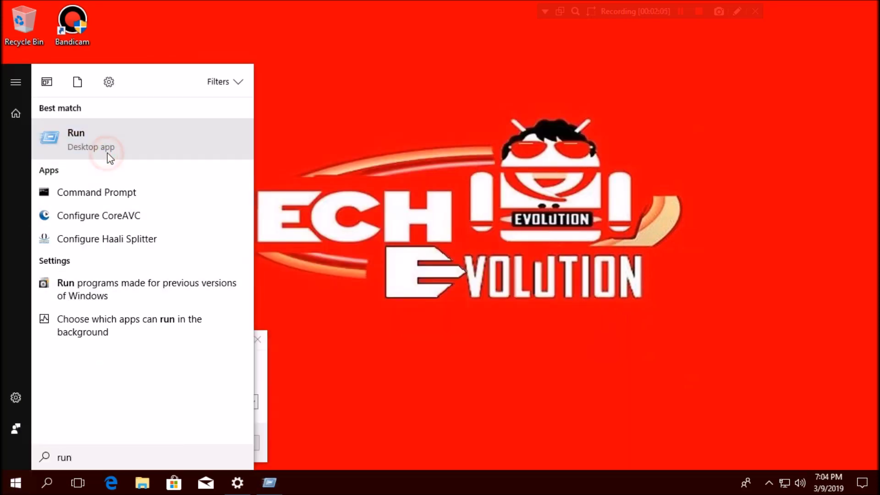
pyautogui.click(104, 402)
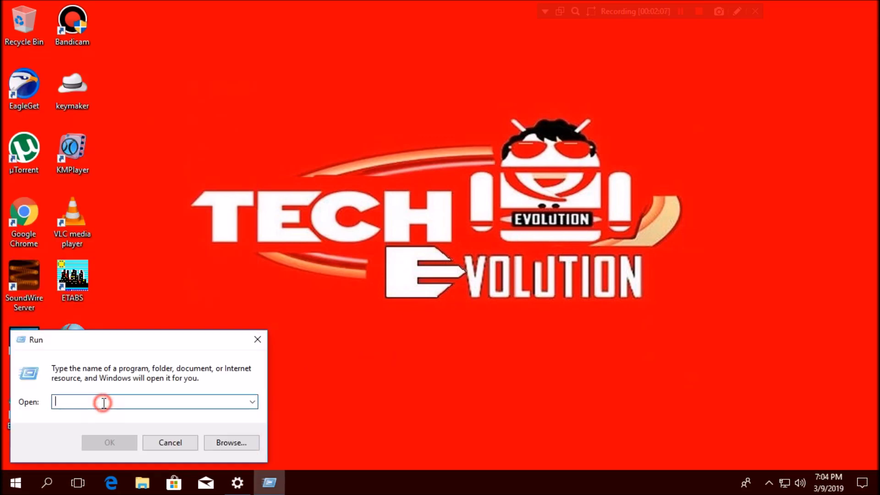
pyautogui.write('mm')
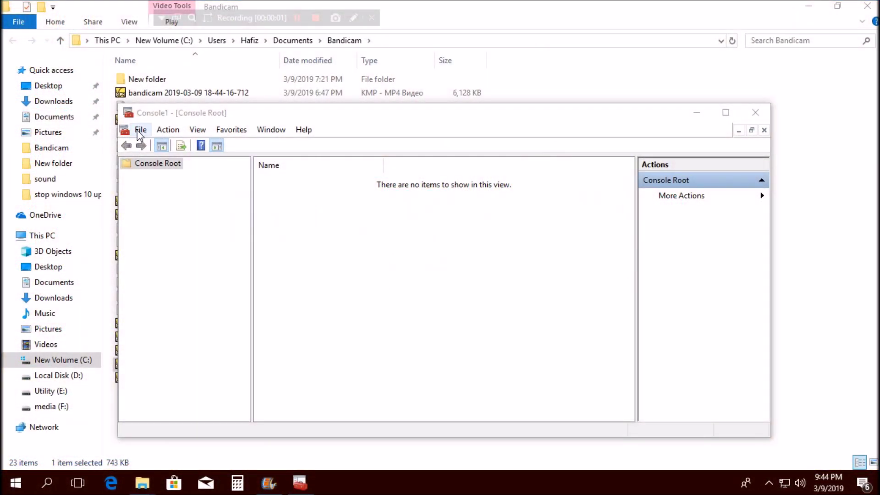
# Add the Group Policy Object snap-in for the Local Computer to the console.
pyautogui.click(140, 131)
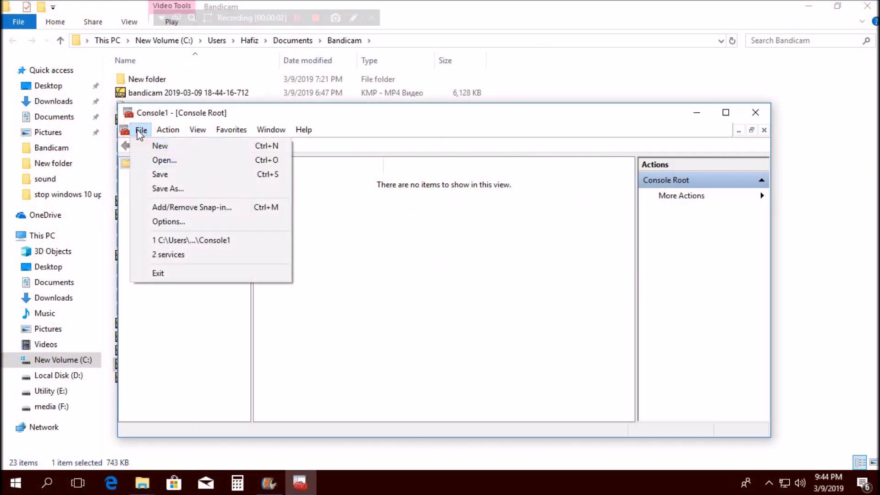
pyautogui.click(151, 209)
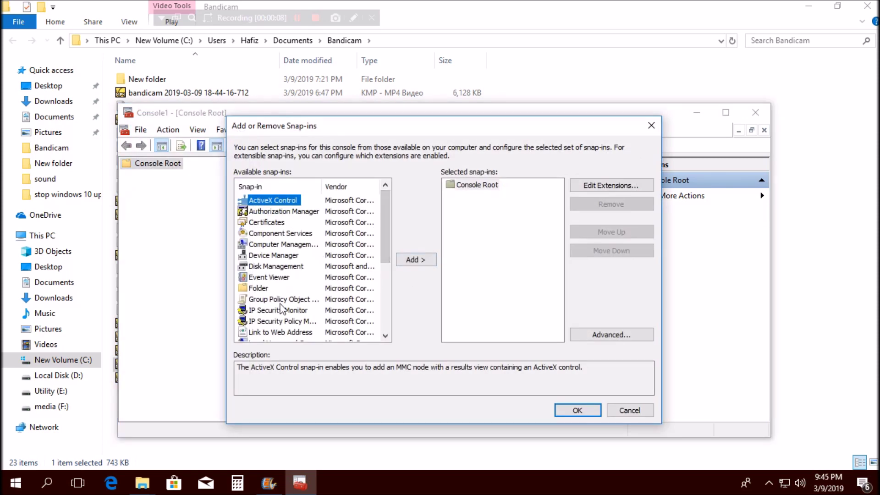
pyautogui.click(280, 299)
pyautogui.click(415, 260)
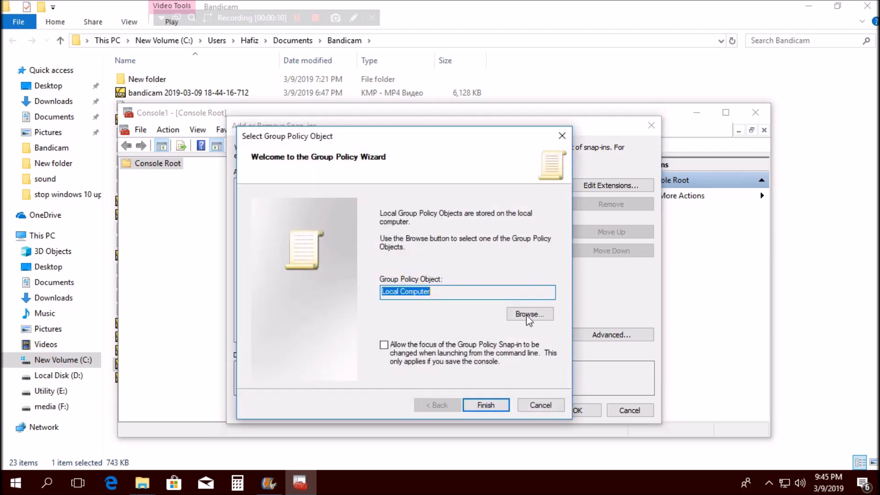
pyautogui.click(482, 404)
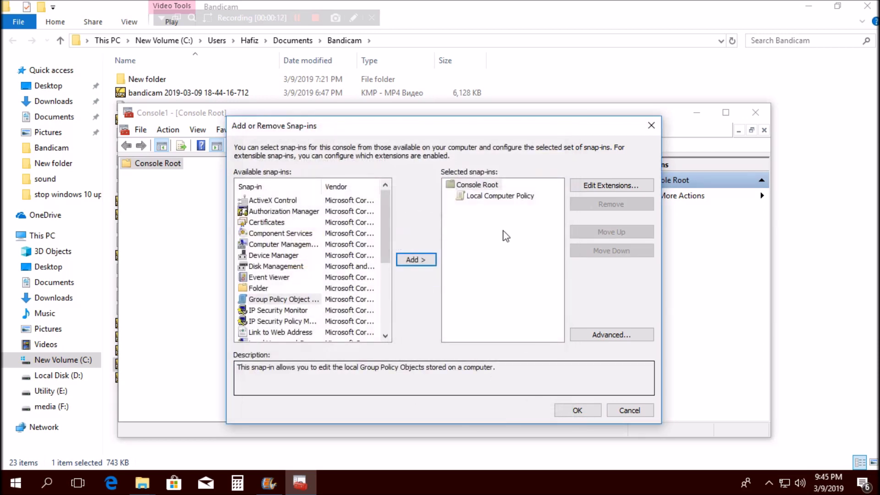
pyautogui.click(580, 409)
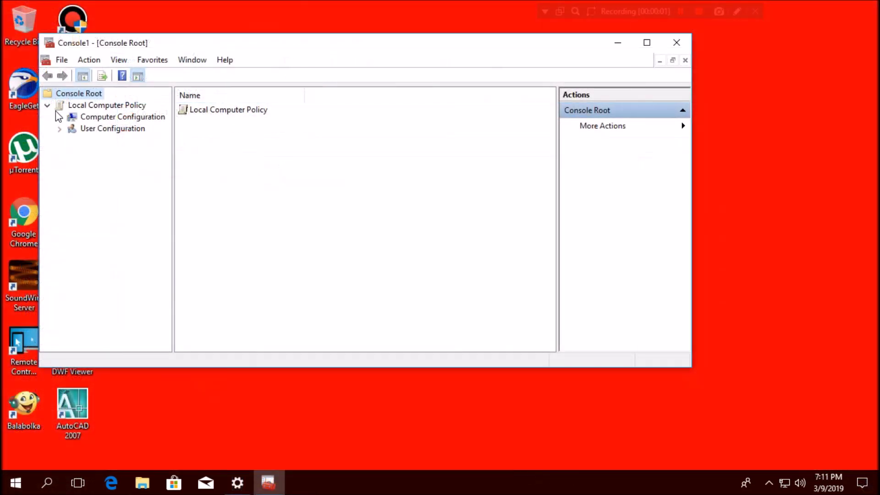
# Expand Computer Configuration > Administrative Templates > Windows Components and select Windows Update.
pyautogui.click(60, 117)
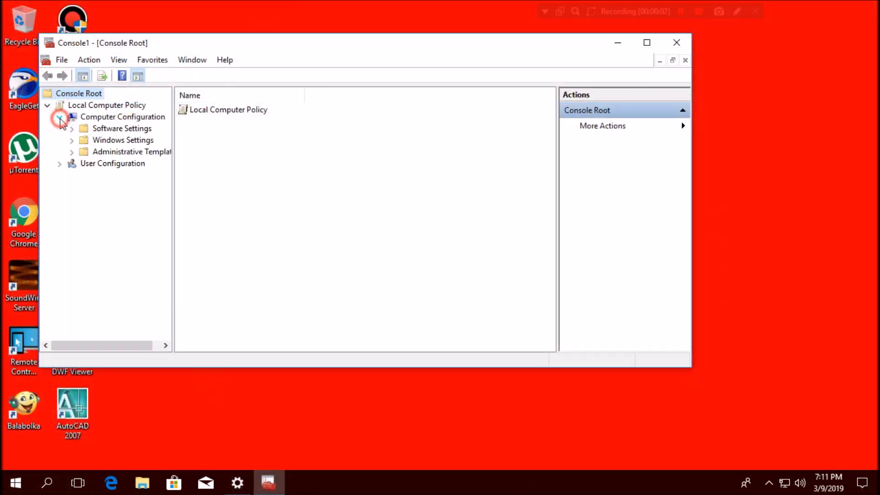
pyautogui.click(72, 153)
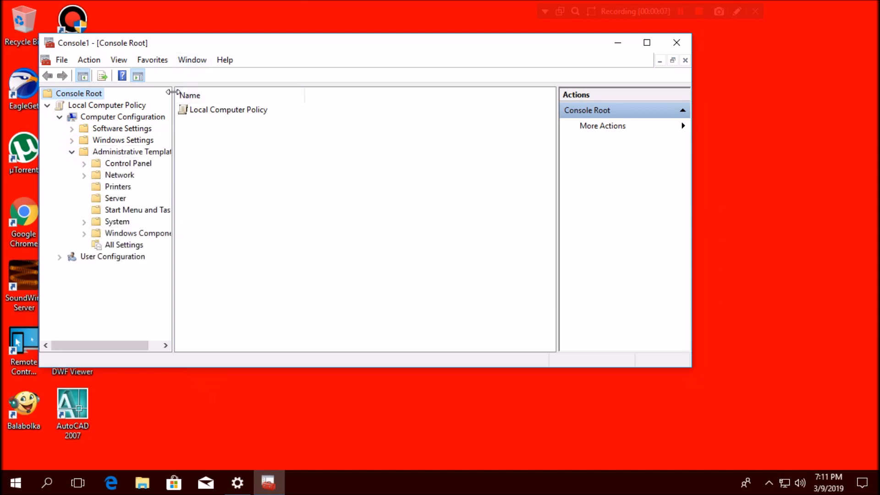
pyautogui.moveTo(173, 94); pyautogui.dragTo(274, 95)
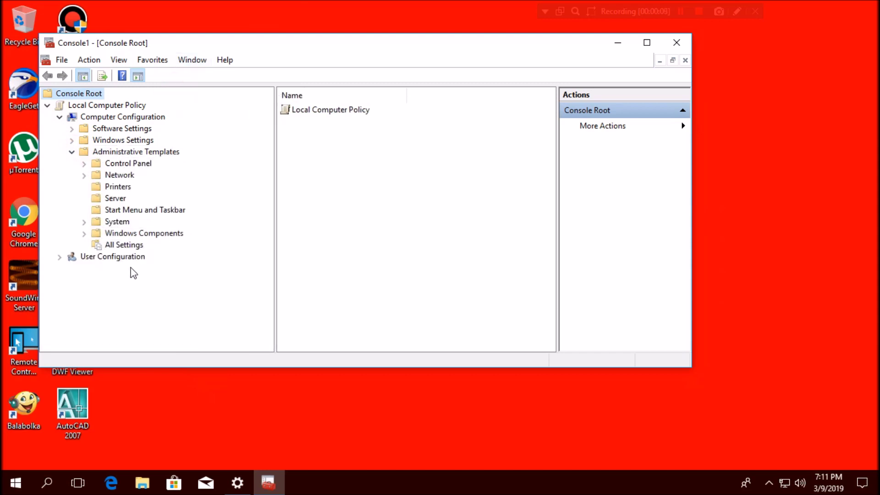
pyautogui.click(84, 234)
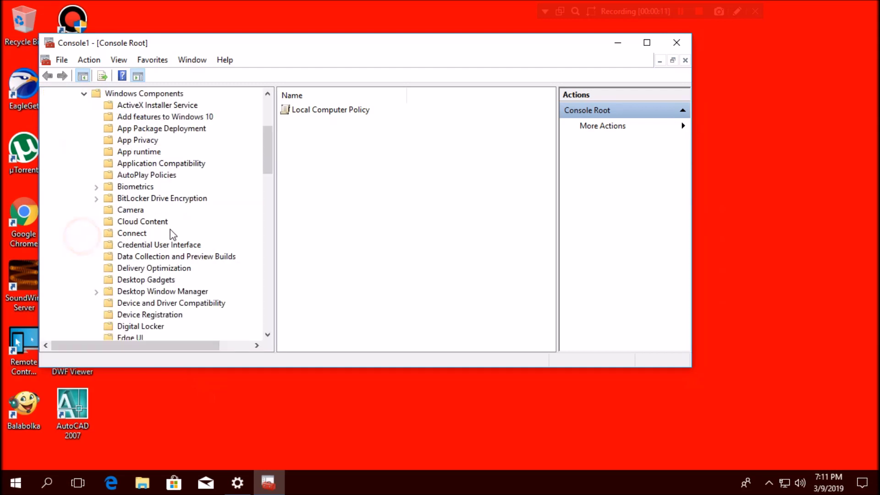
pyautogui.scroll(-3, 165, 231)
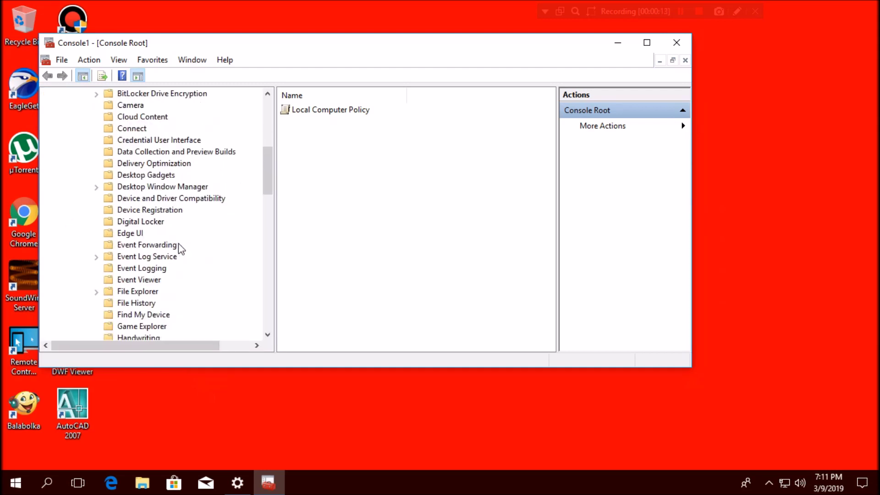
pyautogui.scroll(-5, 178, 244)
pyautogui.scroll(-8, 178, 245)
pyautogui.scroll(-3, 172, 261)
pyautogui.scroll(-3, 172, 261)
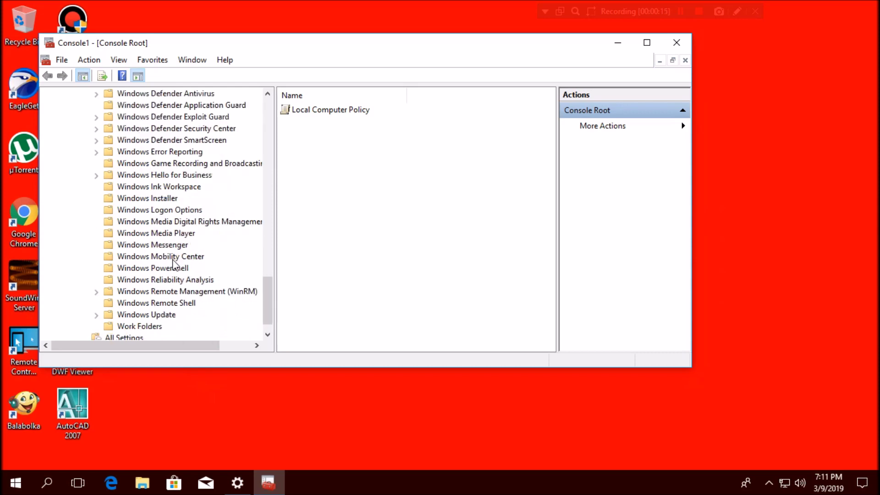
pyautogui.click(140, 317)
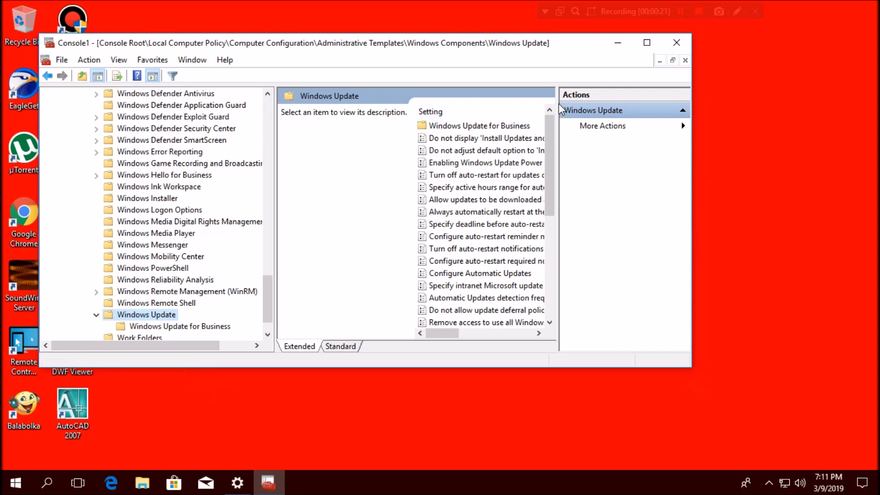
# Widen the settings list and open Configure Automatic Updates for editing.
pyautogui.moveTo(557, 110); pyautogui.dragTo(638, 111)
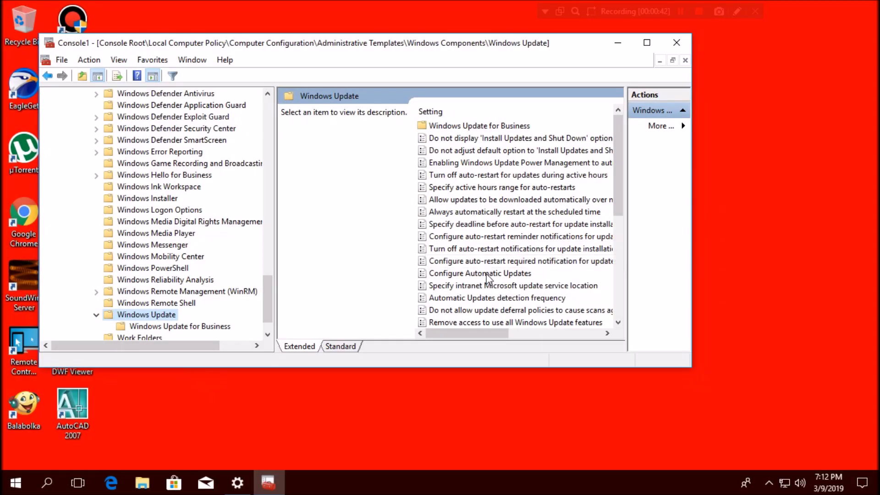
pyautogui.click(486, 274)
pyautogui.doubleClick(487, 275)
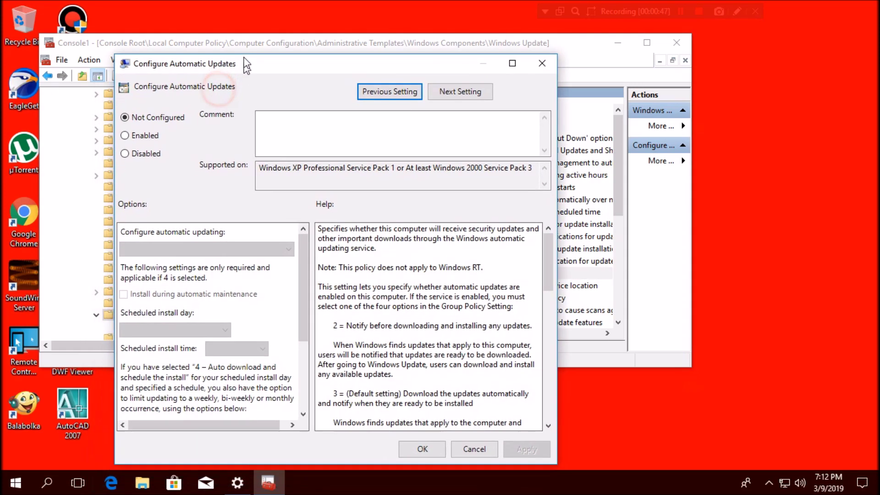
# Enable Configure Automatic Updates with '2 - Notify for download and auto install' and apply it.
pyautogui.moveTo(220, 94); pyautogui.dragTo(225, 55)
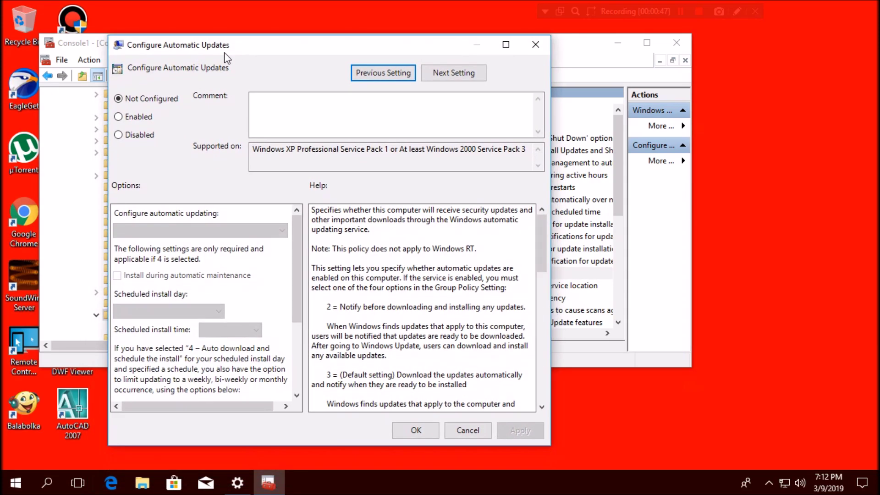
pyautogui.click(140, 120)
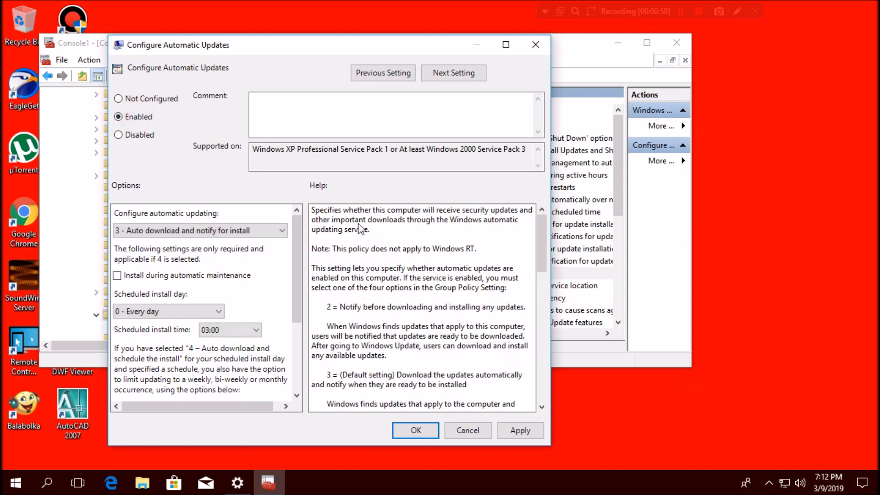
pyautogui.click(255, 233)
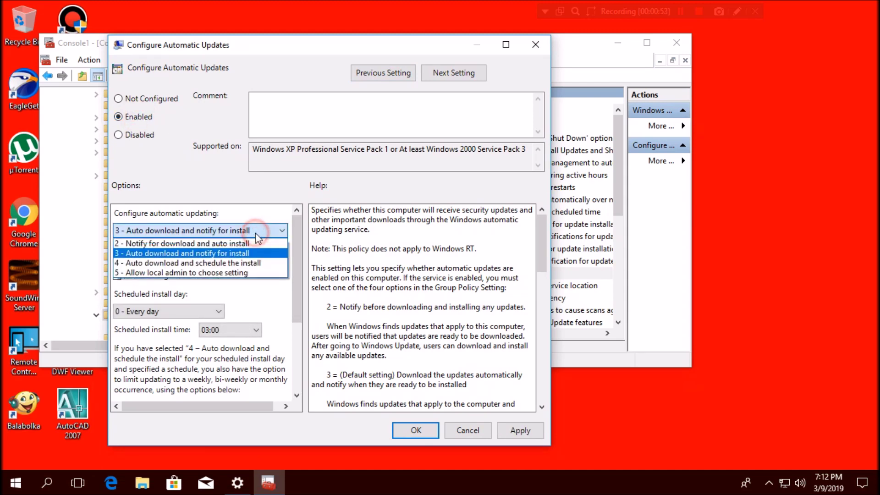
pyautogui.click(207, 243)
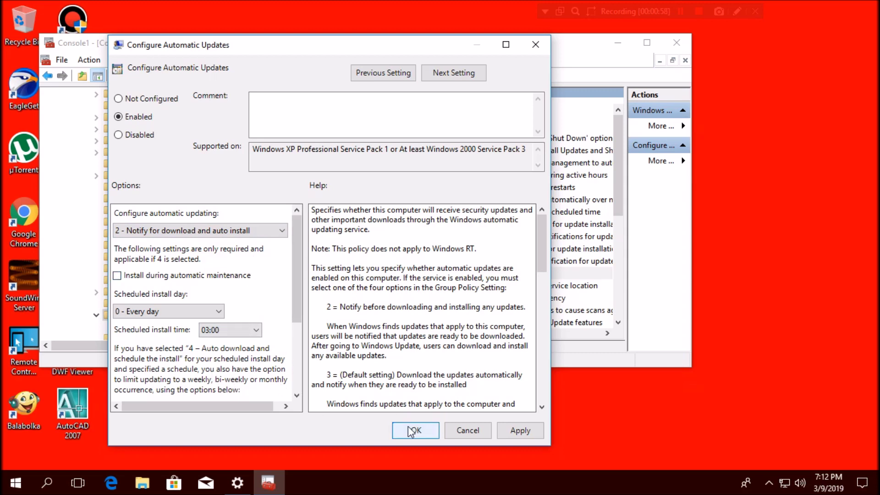
pyautogui.click(504, 431)
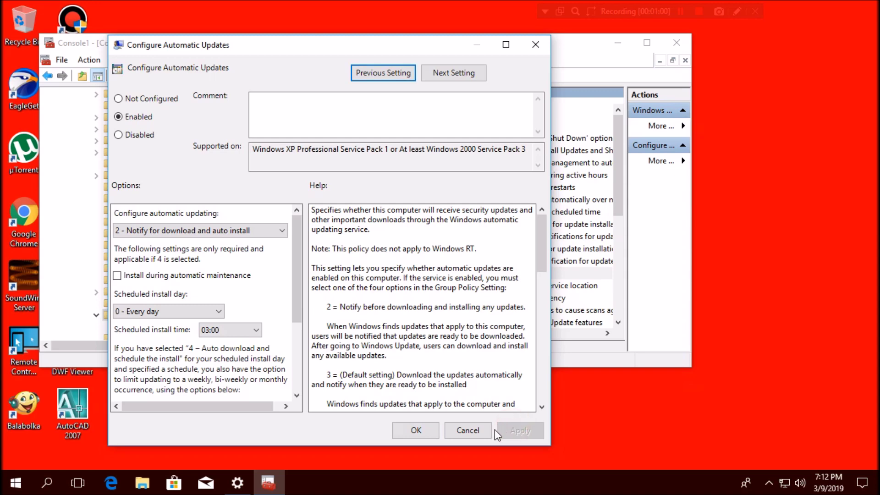
# Confirm the policy with OK, then close the console, saving its settings.
pyautogui.click(416, 431)
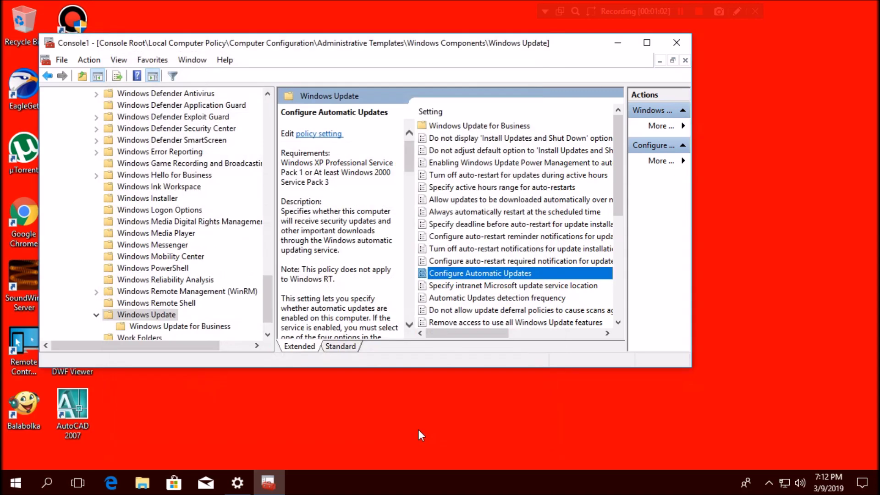
pyautogui.click(677, 42)
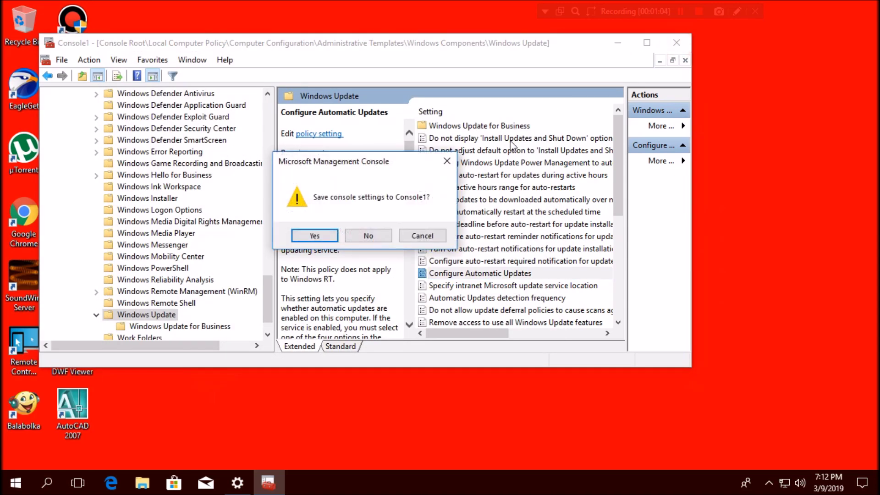
pyautogui.click(313, 236)
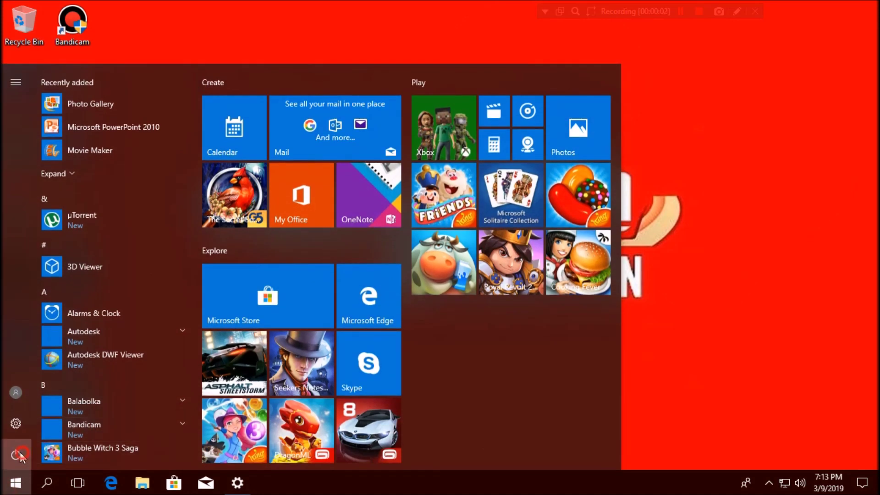
# Show the Start menu power options: Sleep, Shut down and Restart.
pyautogui.click(16, 453)
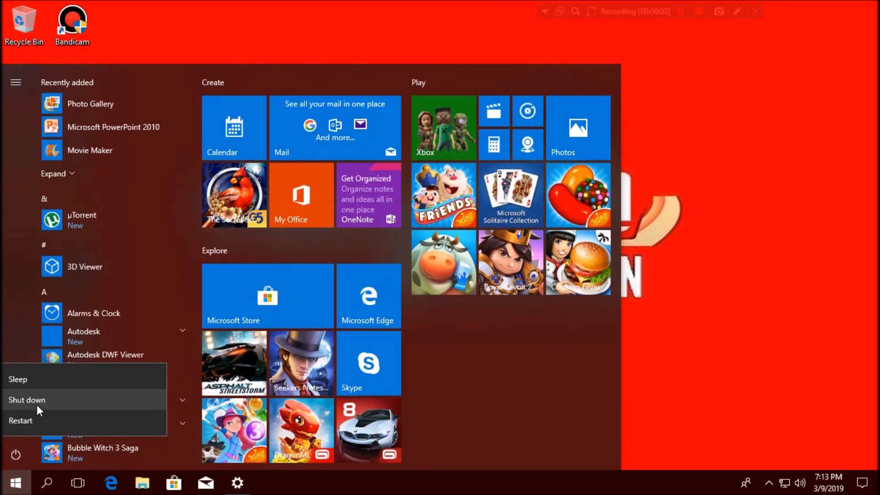